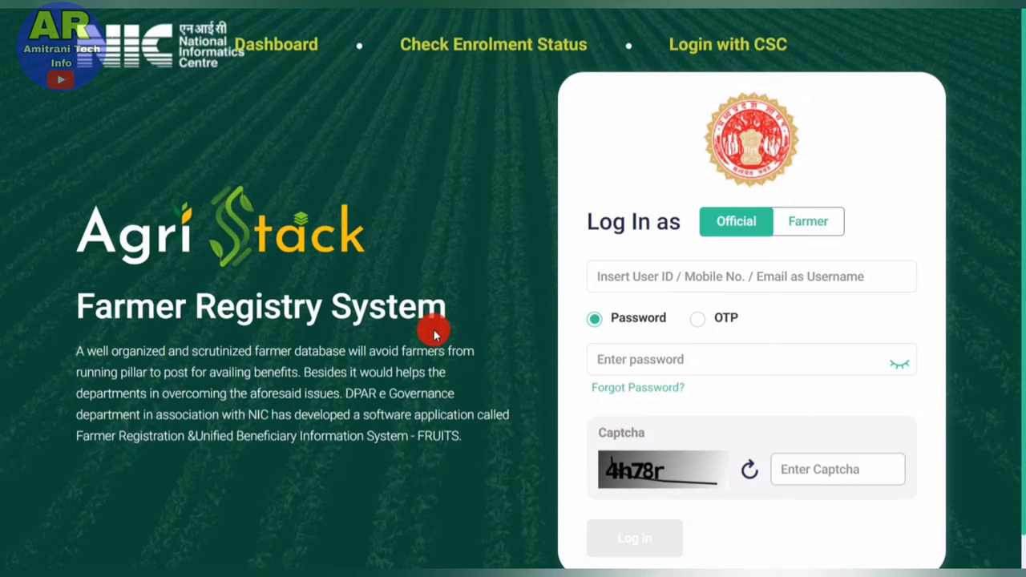
- Switch the login to Farmer and start creating a new user account
{"action": "left_click", "coordinate": [812, 224]}
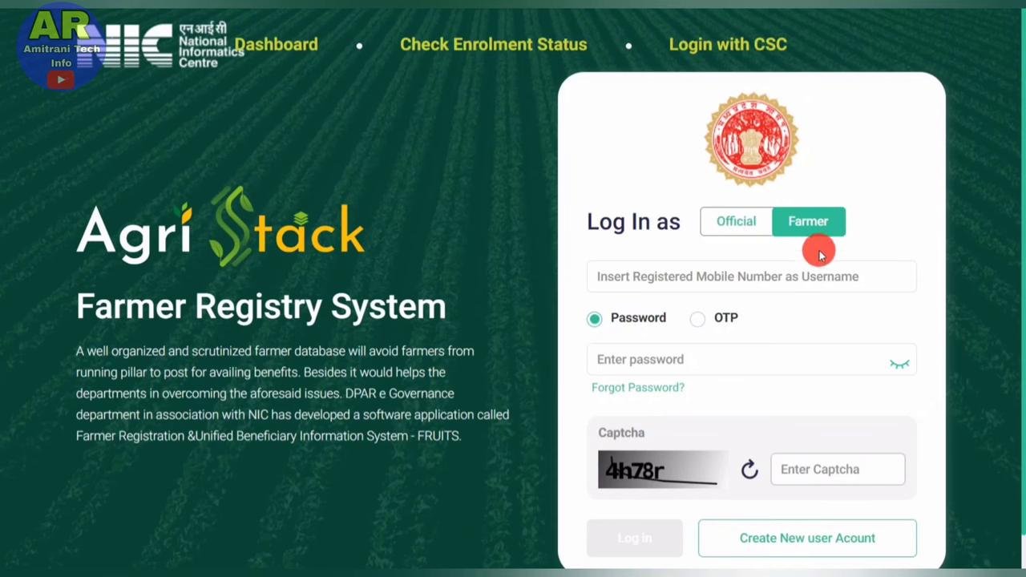
{"action": "scroll", "coordinate": [819, 277], "scroll_direction": "down", "scroll_amount": 1}
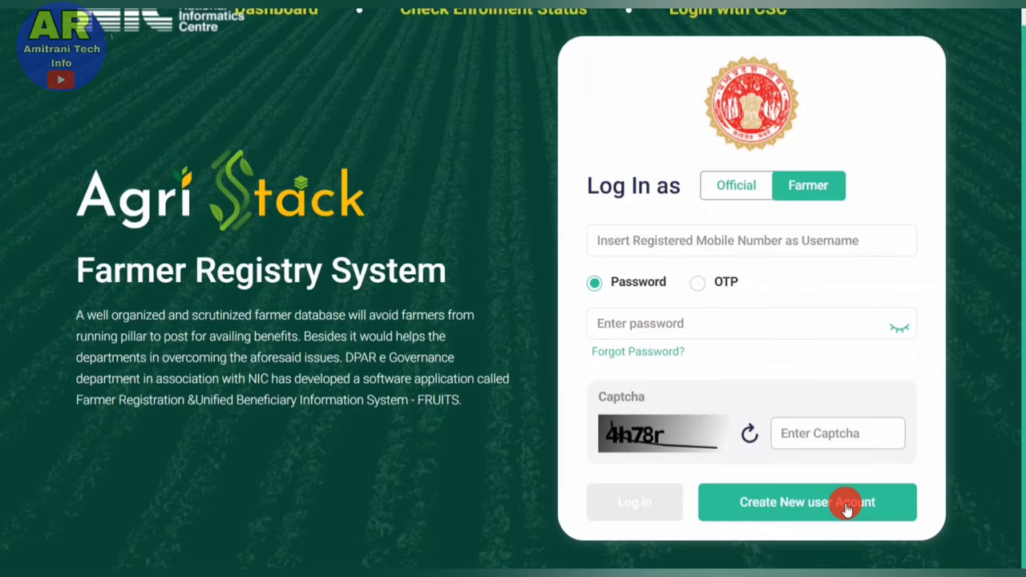
{"action": "left_click", "coordinate": [847, 510]}
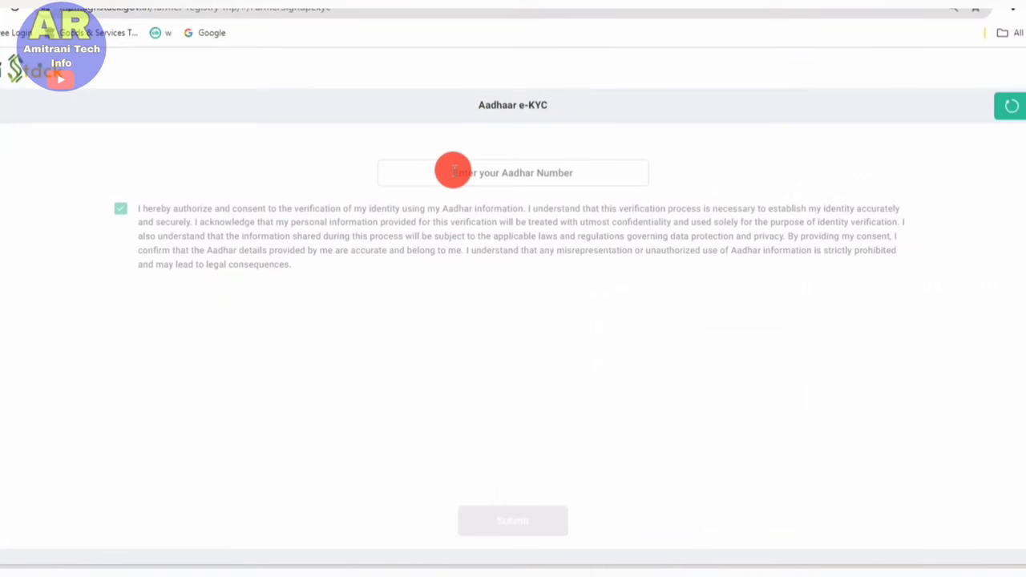
- Enter the farmer's Aadhaar number with consent ticked and submit it to receive an OTP
{"action": "left_click", "coordinate": [454, 170]}
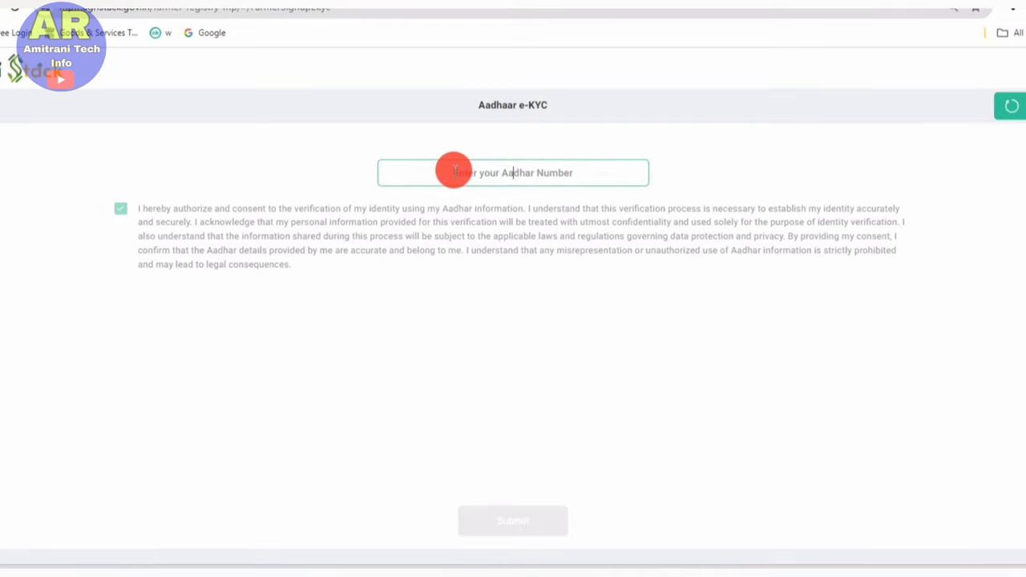
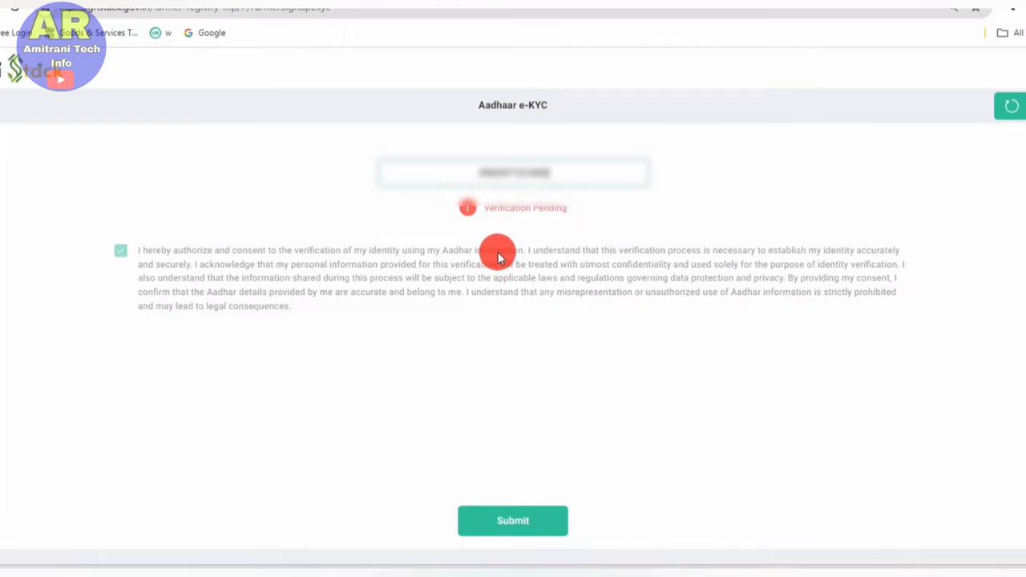
{"action": "left_click", "coordinate": [543, 522]}
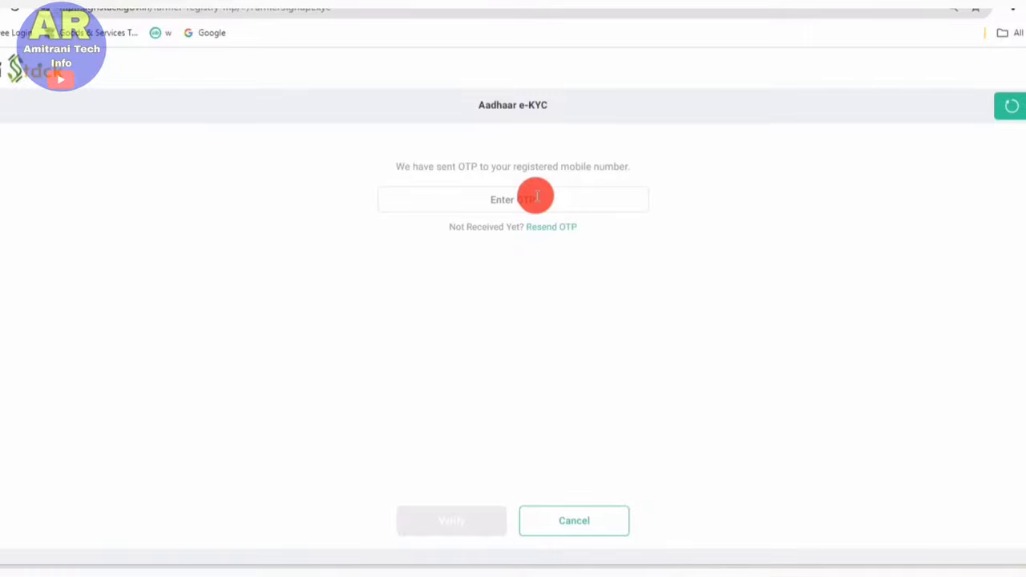
- Enter and verify the Aadhaar OTP to fetch the farmer's KYC details
{"action": "left_click", "coordinate": [500, 192]}
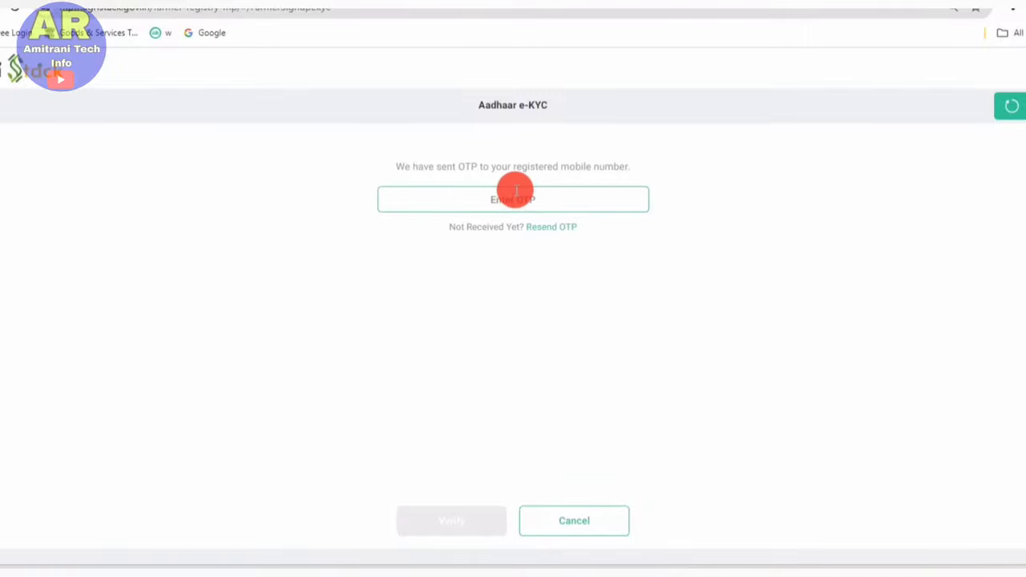
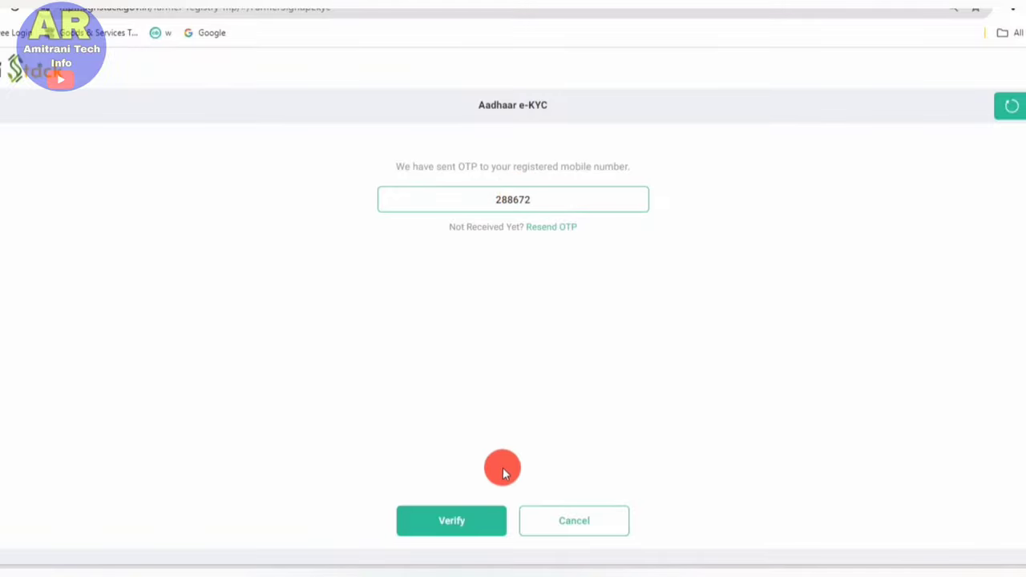
{"action": "left_click", "coordinate": [472, 526]}
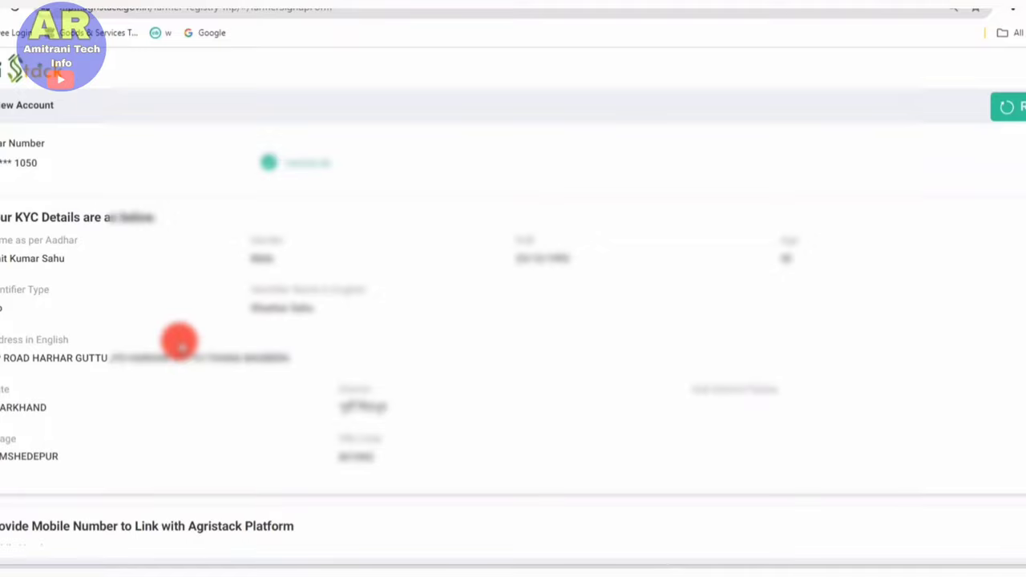
- Enter the farmer's mobile number to link it to the Agristack platform
{"action": "scroll", "coordinate": [180, 340], "scroll_direction": "down", "scroll_amount": 2}
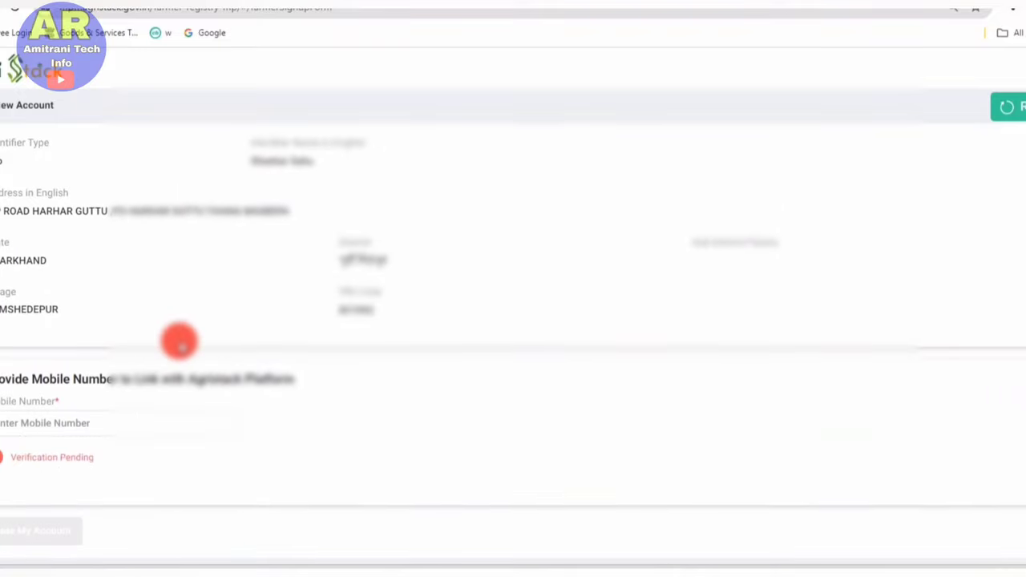
{"action": "scroll", "coordinate": [179, 341], "scroll_direction": "up", "scroll_amount": 1}
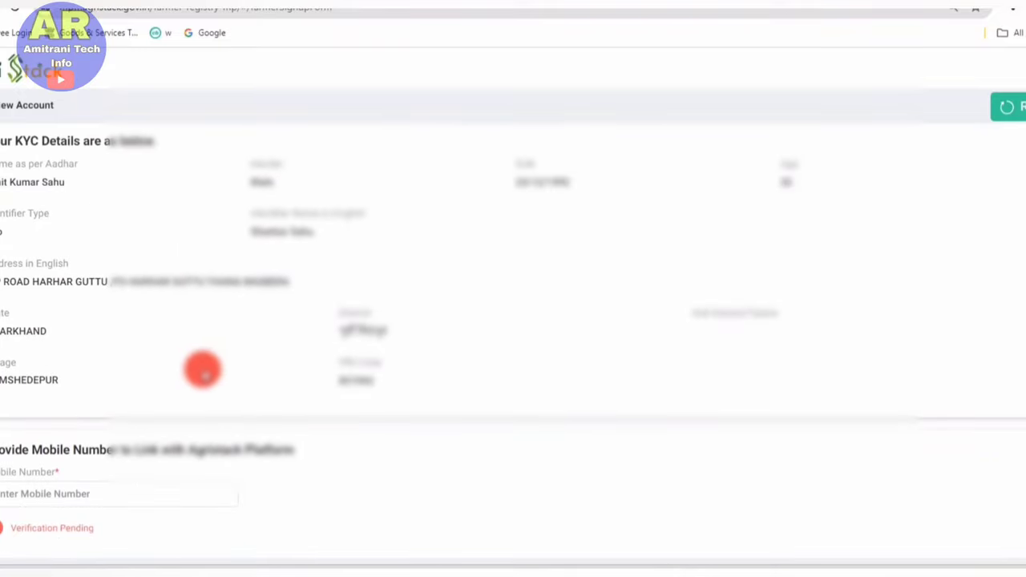
{"action": "scroll", "coordinate": [209, 367], "scroll_direction": "down", "scroll_amount": 1}
{"action": "scroll", "coordinate": [209, 370], "scroll_direction": "up", "scroll_amount": 1}
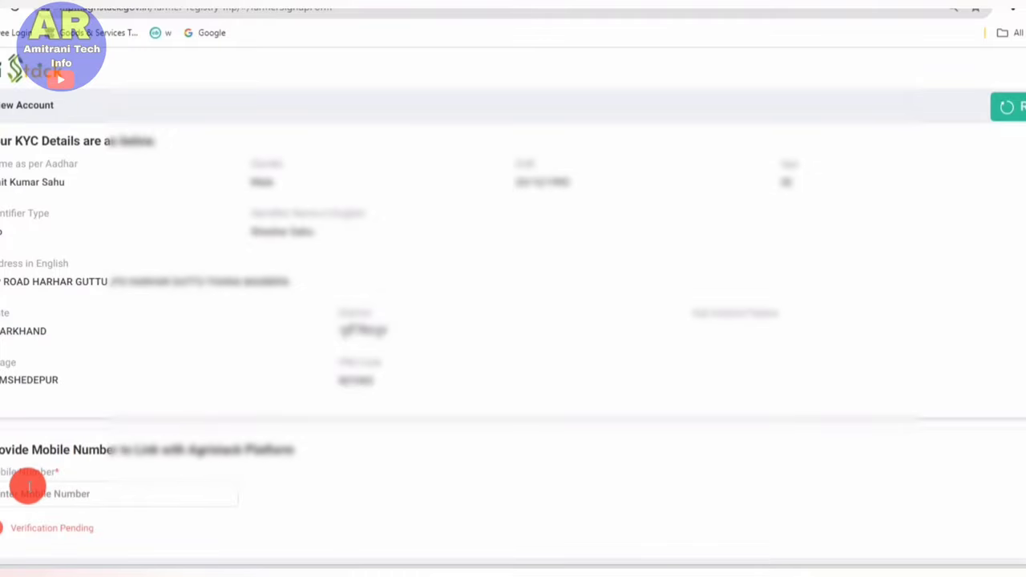
{"action": "left_click", "coordinate": [107, 491]}
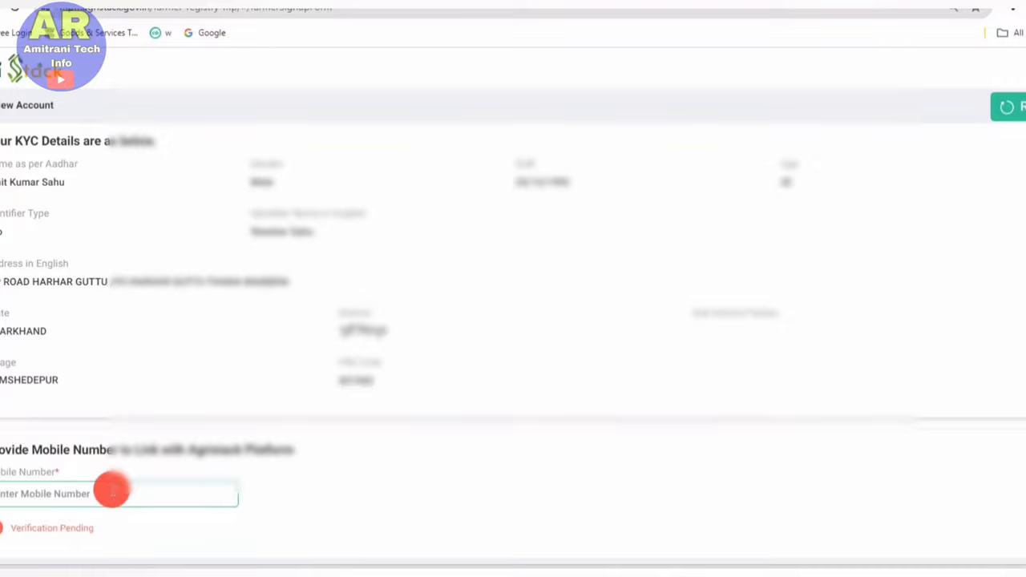
{"action": "type", "text": "0316173"}
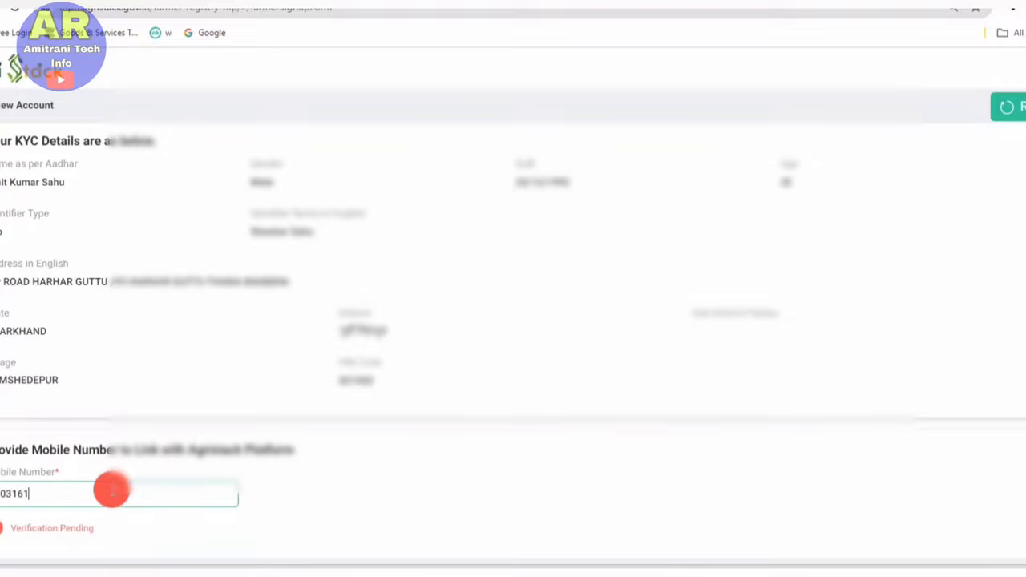
{"action": "type", "text": "31"}
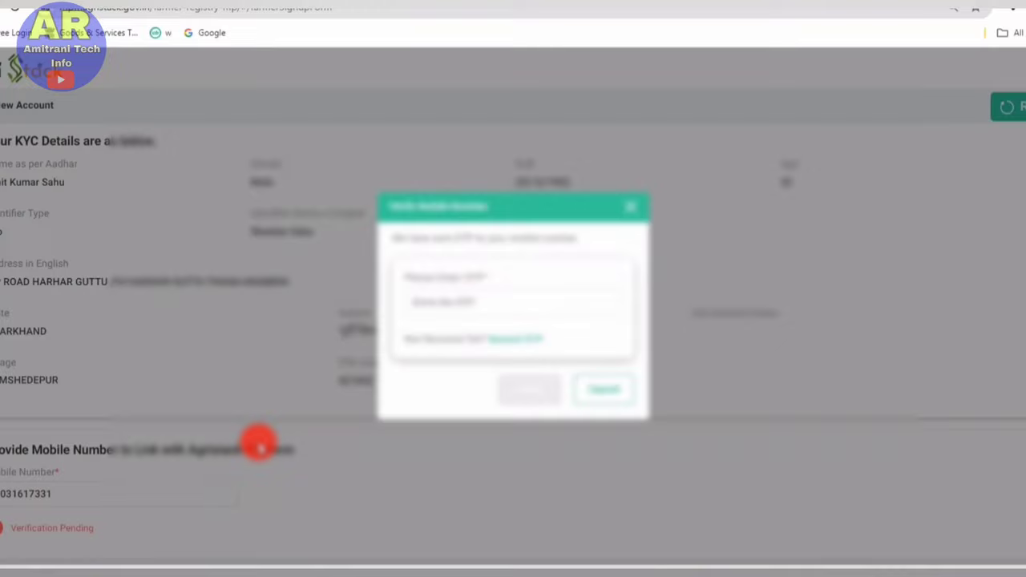
- Verify the mobile number with the received OTP in the Verify Mobile Number dialog
{"action": "left_click", "coordinate": [474, 301]}
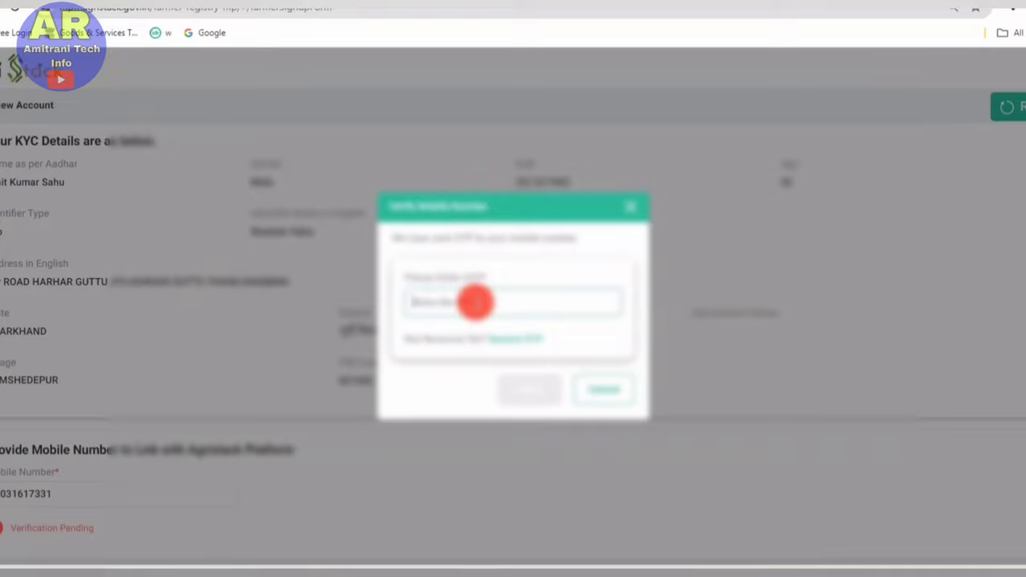
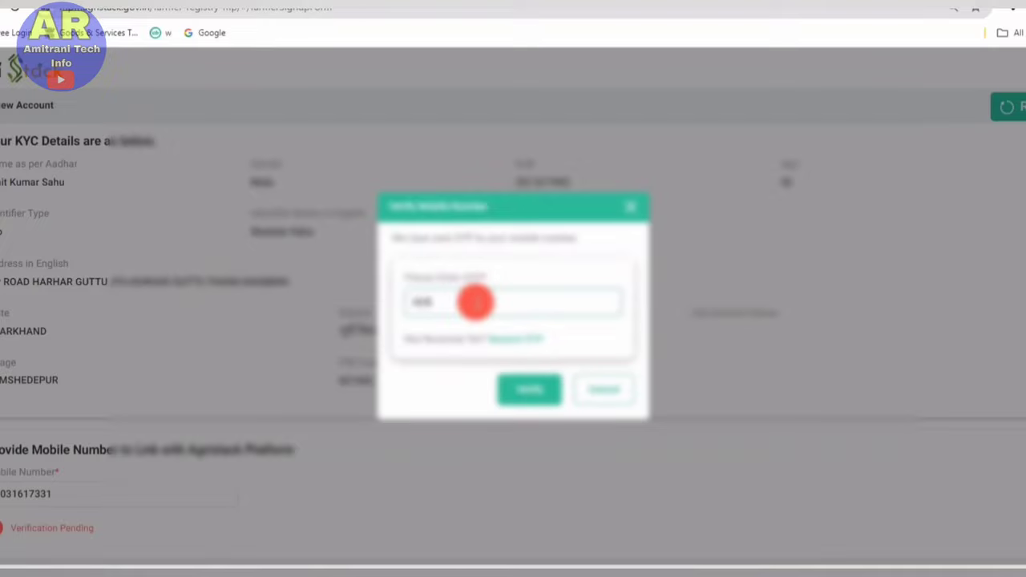
{"action": "left_click", "coordinate": [529, 388]}
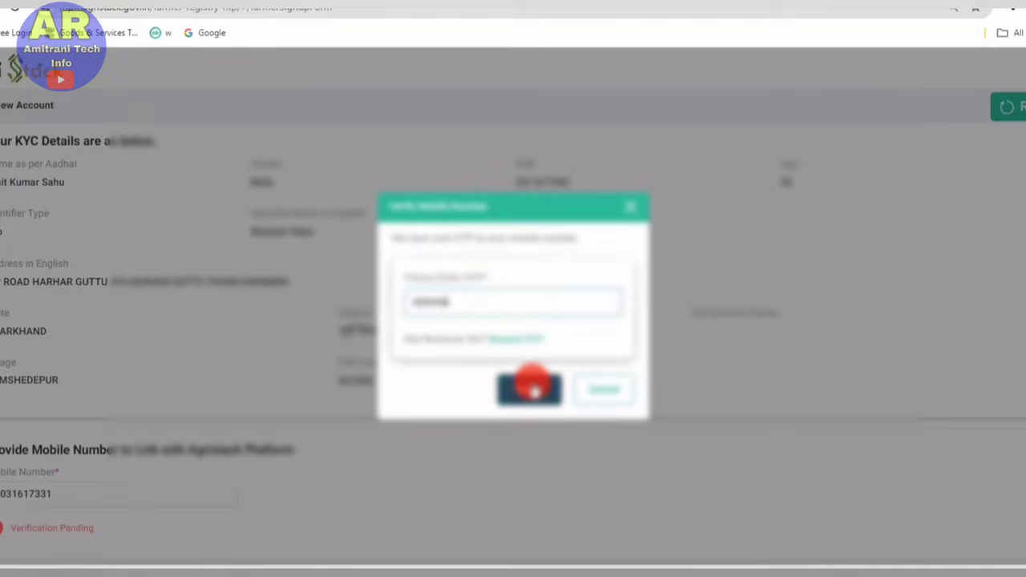
{"action": "left_click", "coordinate": [533, 393]}
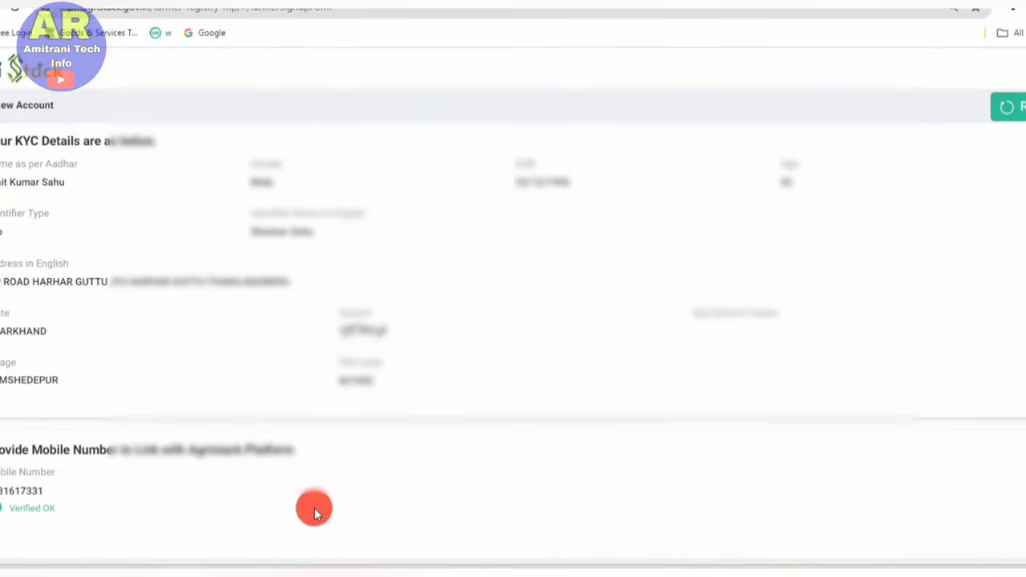
- Set and confirm the account password, then create the farmer account
{"action": "scroll", "coordinate": [314, 513], "scroll_direction": "down", "scroll_amount": 1}
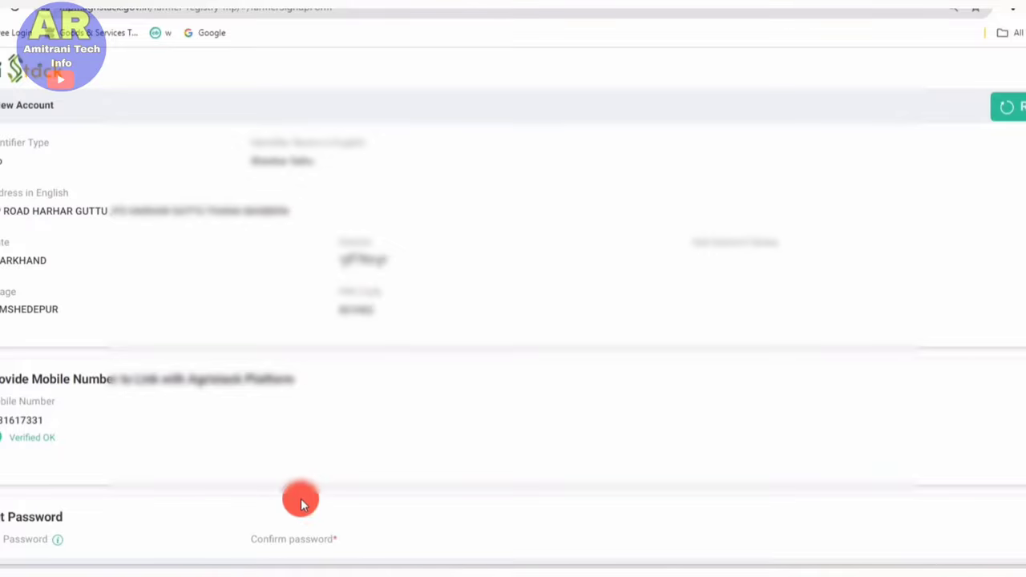
{"action": "scroll", "coordinate": [106, 414], "scroll_direction": "down", "scroll_amount": 2}
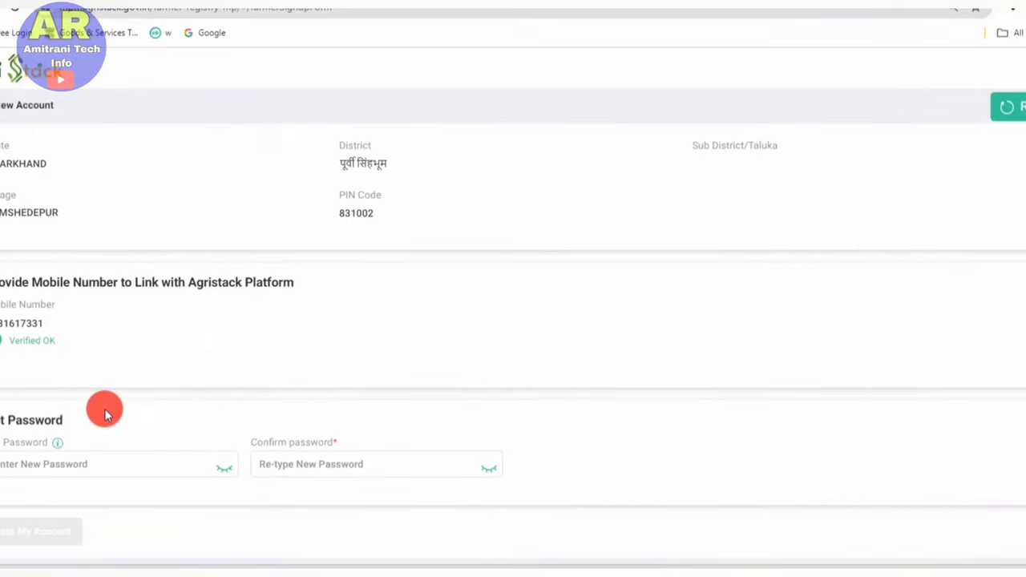
{"action": "left_click", "coordinate": [57, 465]}
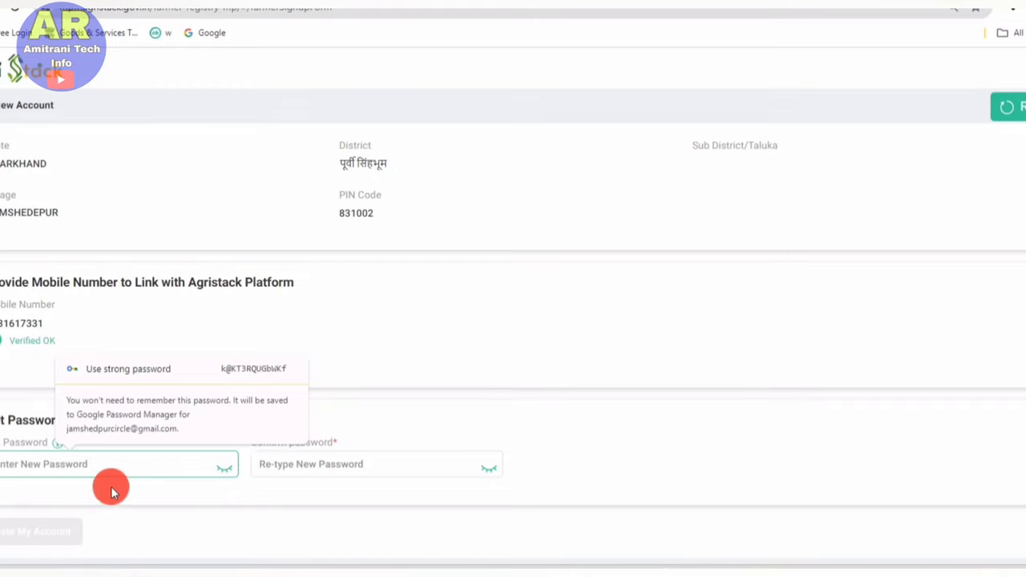
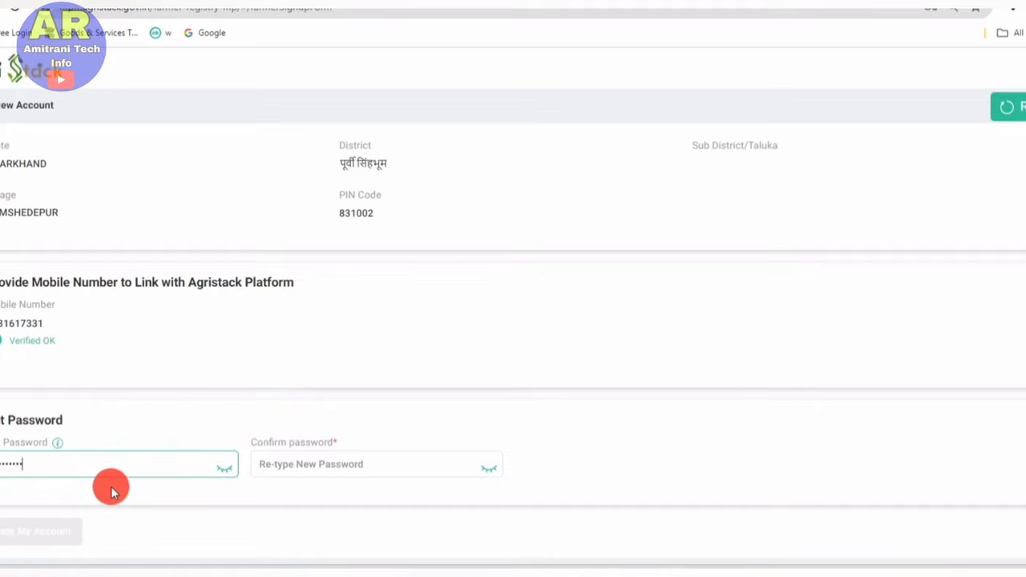
{"action": "left_click", "coordinate": [309, 465]}
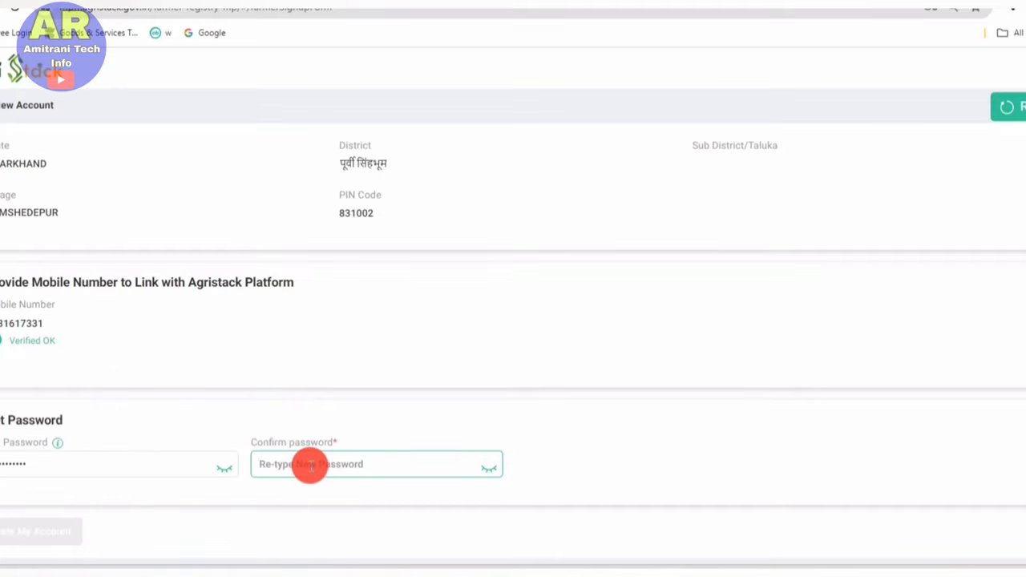
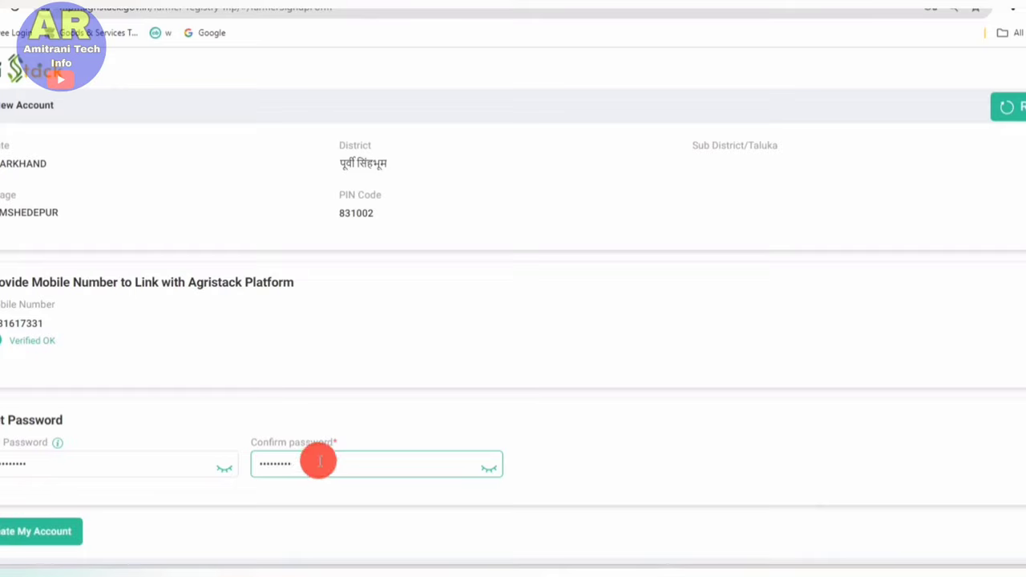
{"action": "left_click", "coordinate": [48, 540]}
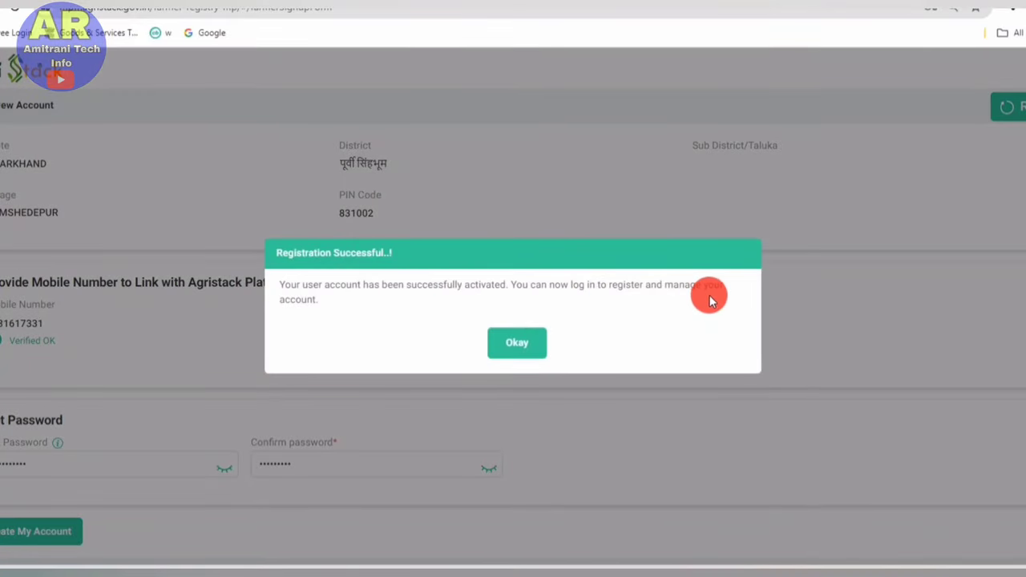
- Return to the login page as Farmer and enter the registered mobile number
{"action": "left_click", "coordinate": [517, 343]}
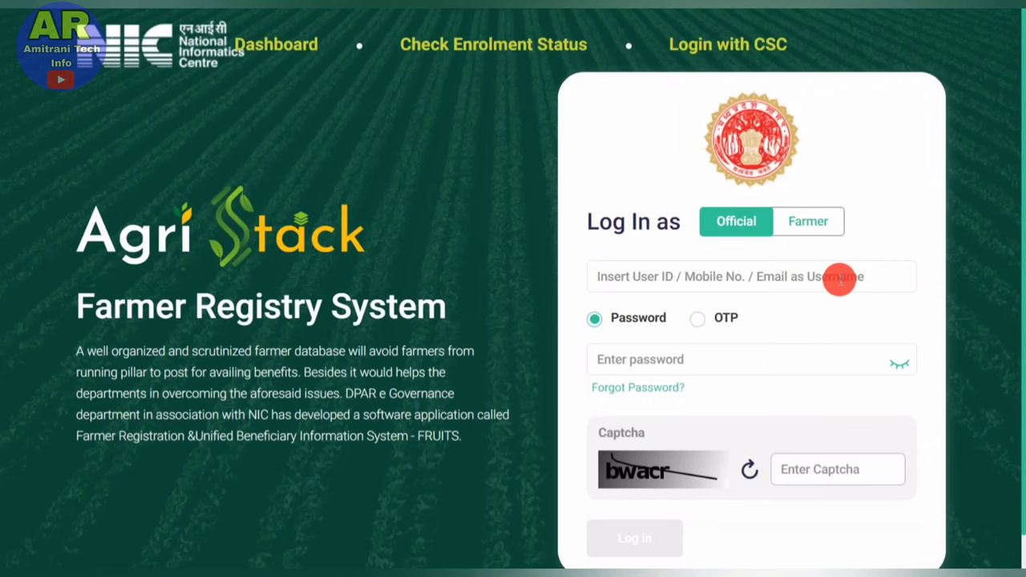
{"action": "left_click", "coordinate": [807, 226]}
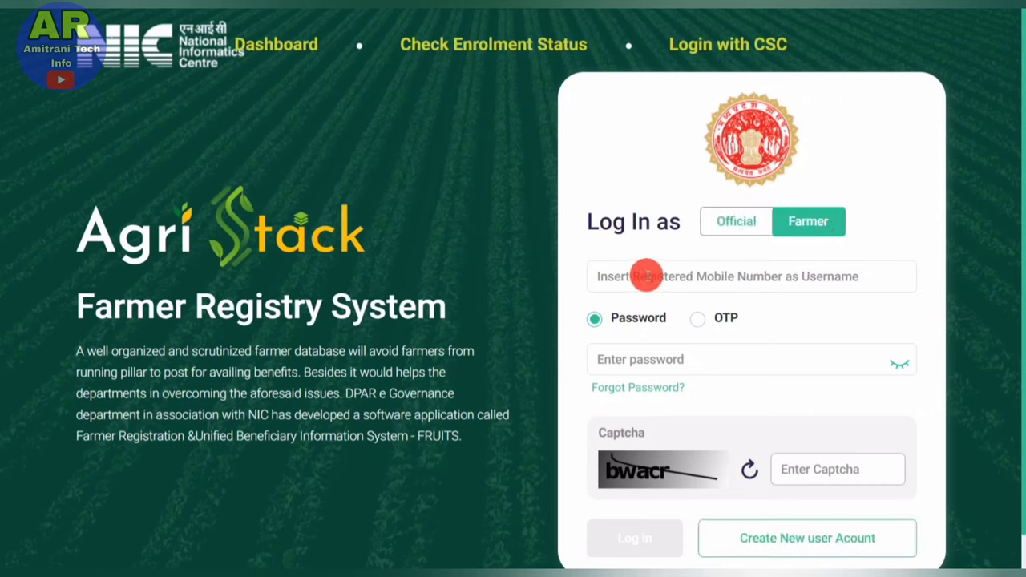
{"action": "left_click", "coordinate": [646, 276]}
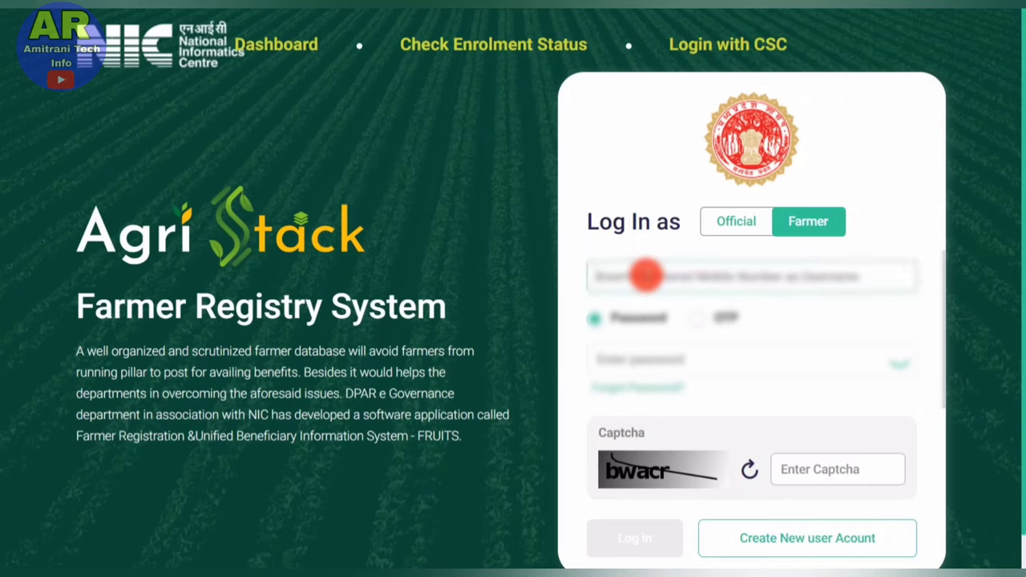
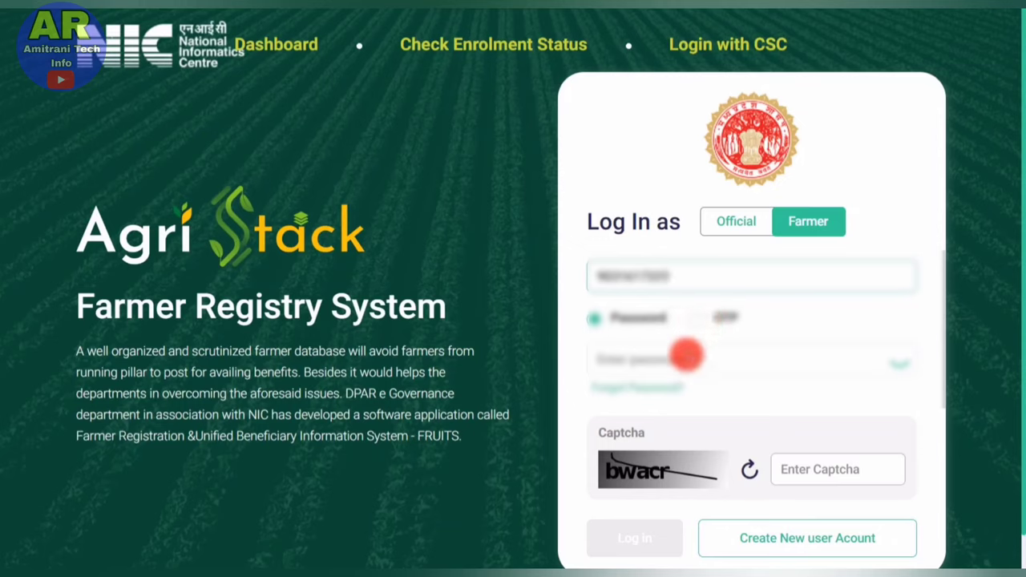
- Enter the account password and the captcha text, then submit the farmer login
{"action": "left_click", "coordinate": [685, 357]}
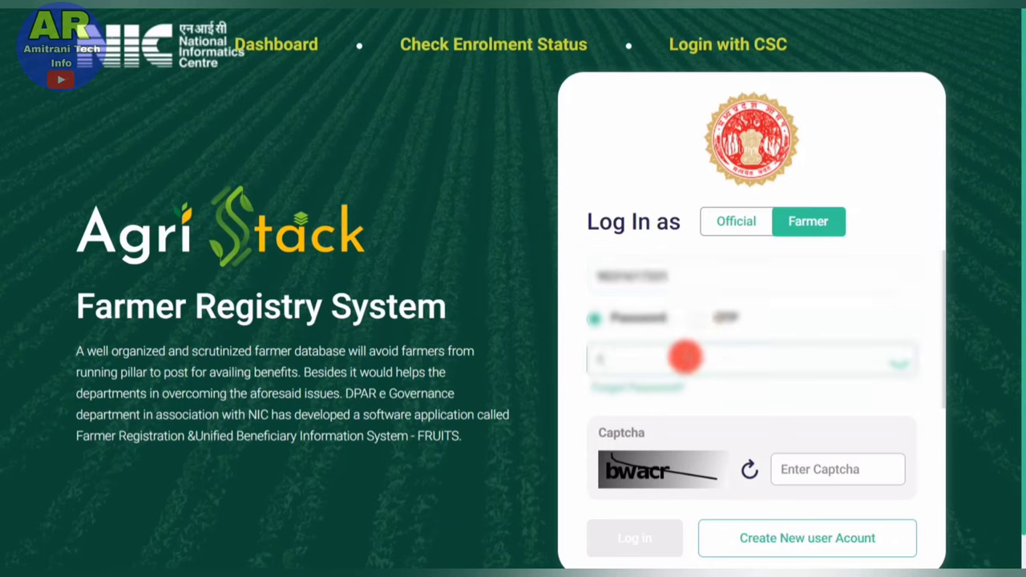
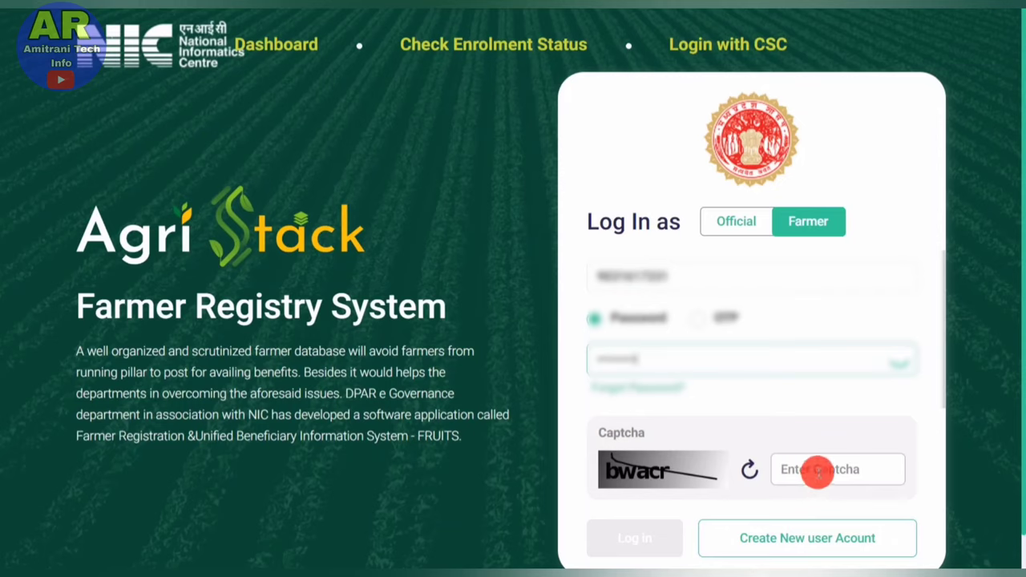
{"action": "left_click", "coordinate": [805, 470]}
{"action": "type", "text": "bw"}
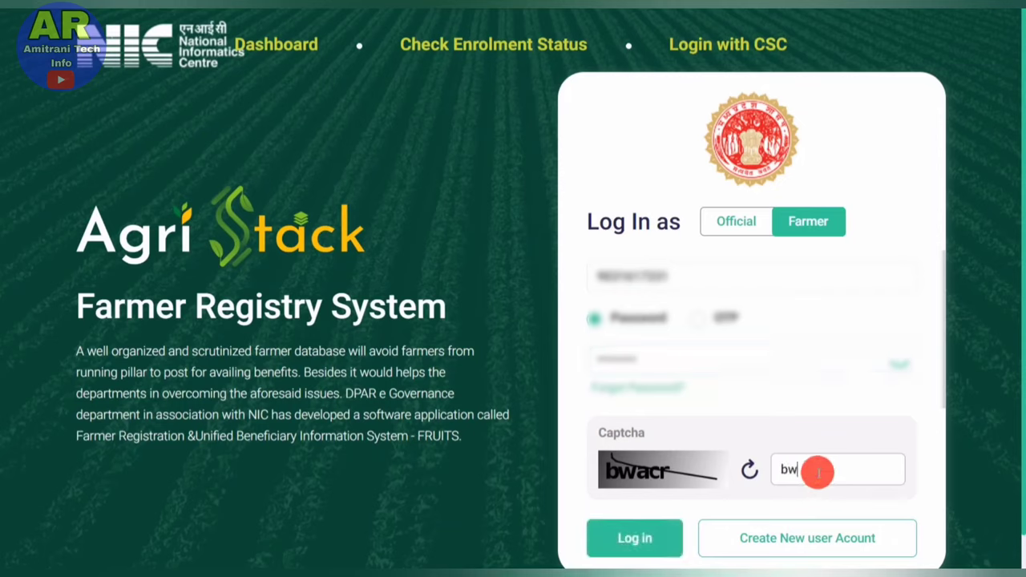
{"action": "type", "text": "acr"}
{"action": "left_click", "coordinate": [633, 539]}
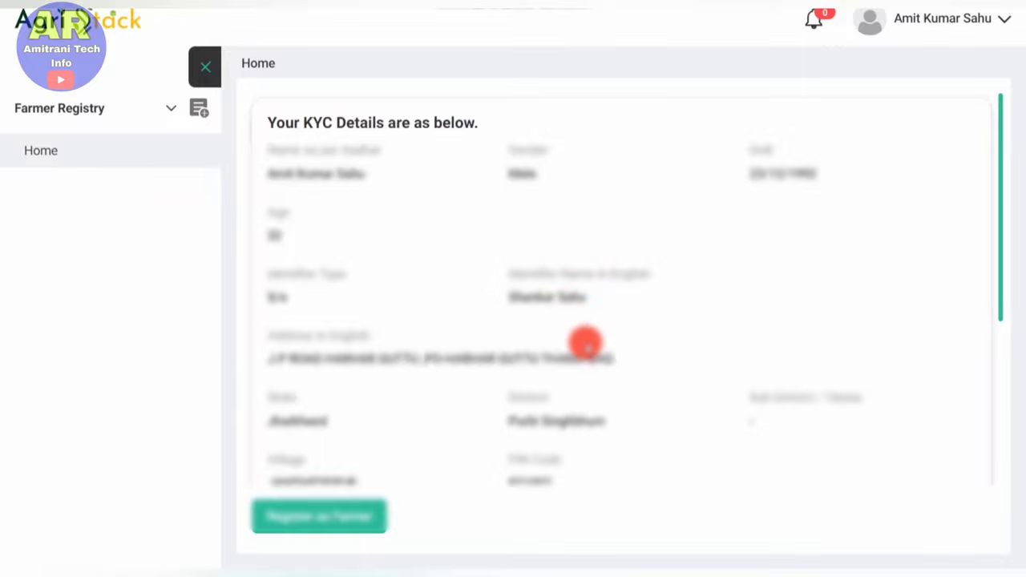
- Scroll through the Home page's Aadhaar KYC details and linked mobile number
{"action": "scroll", "coordinate": [622, 373], "scroll_direction": "down", "scroll_amount": 1}
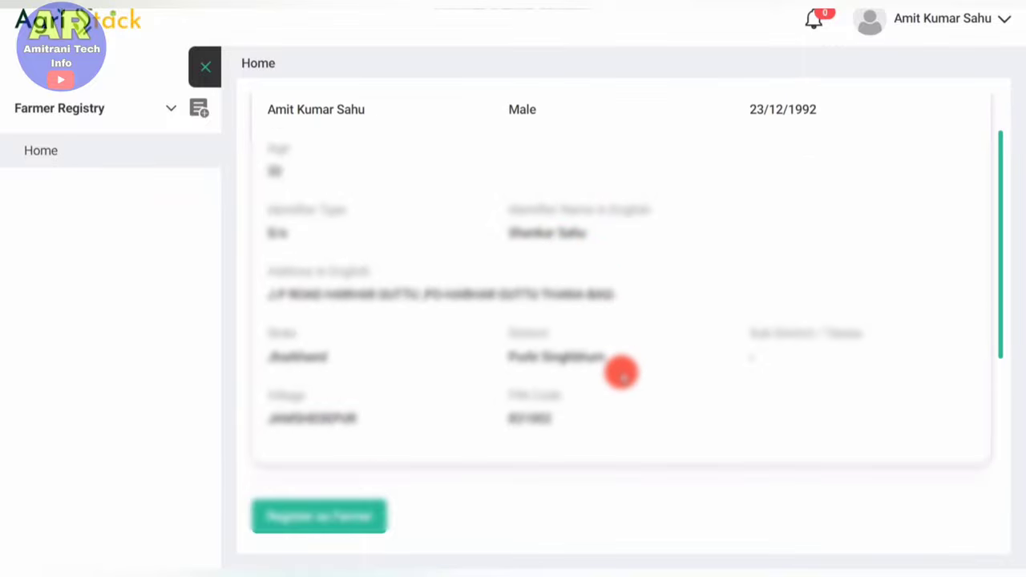
{"action": "scroll", "coordinate": [621, 371], "scroll_direction": "down", "scroll_amount": 1}
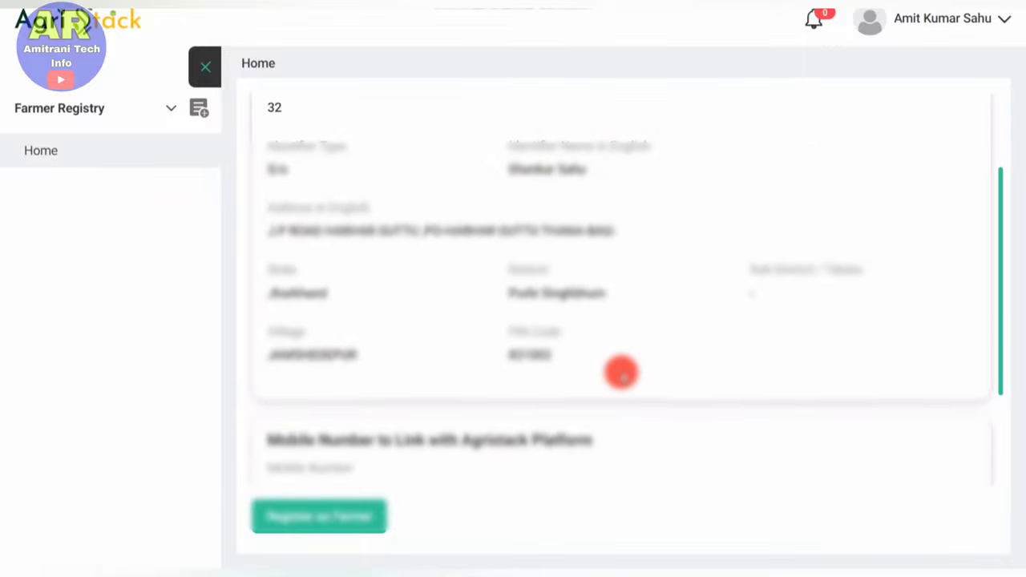
{"action": "scroll", "coordinate": [574, 368], "scroll_direction": "down", "scroll_amount": 2}
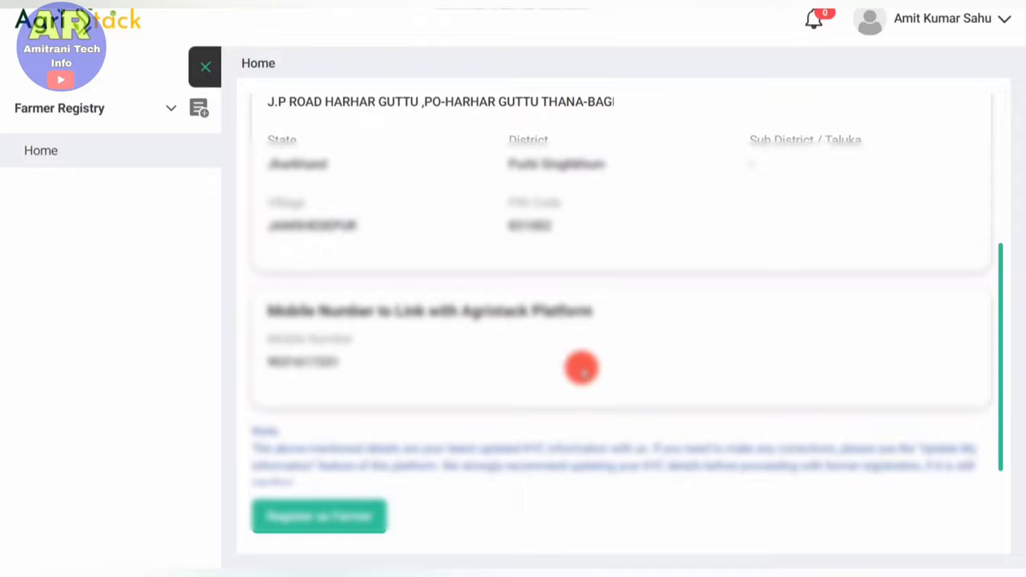
{"action": "scroll", "coordinate": [442, 381], "scroll_direction": "down", "scroll_amount": 1}
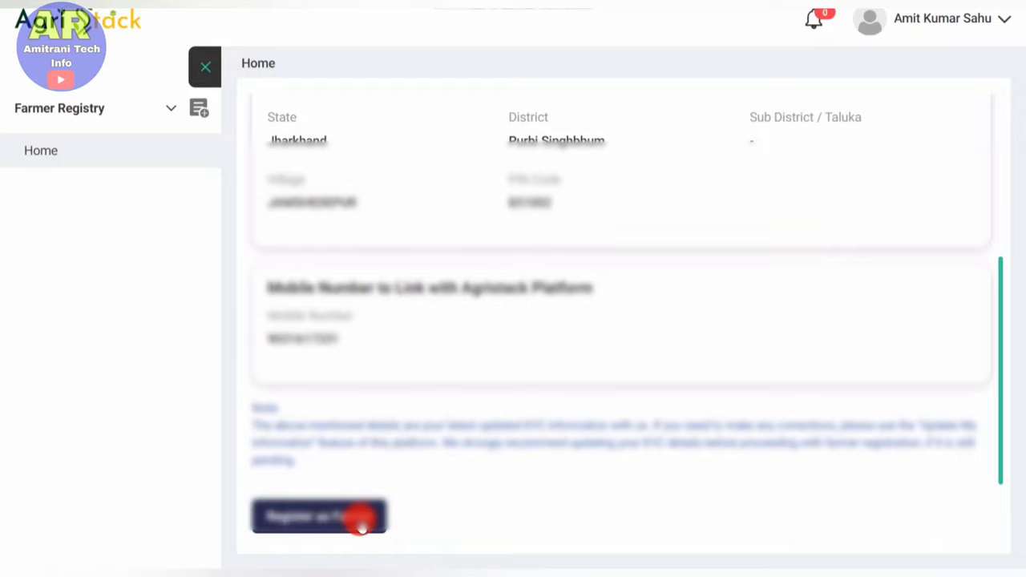
- Start Register as Farmer, answering No to changing the registered mobile number
{"action": "left_click", "coordinate": [361, 521]}
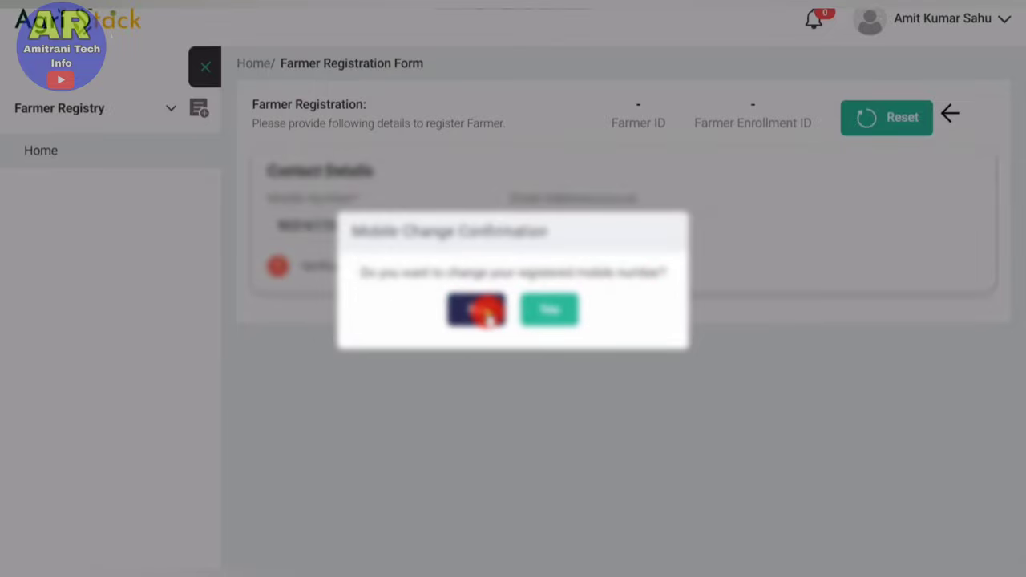
{"action": "left_click", "coordinate": [480, 312]}
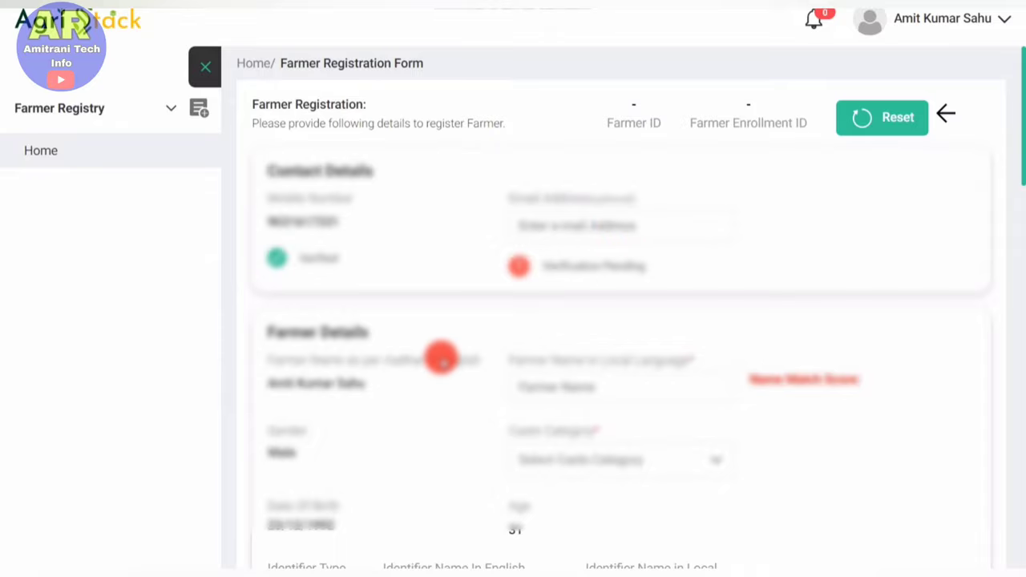
- Set Caste Category to OBC in the Farmer Details section
{"action": "scroll", "coordinate": [441, 358], "scroll_direction": "down", "scroll_amount": 3}
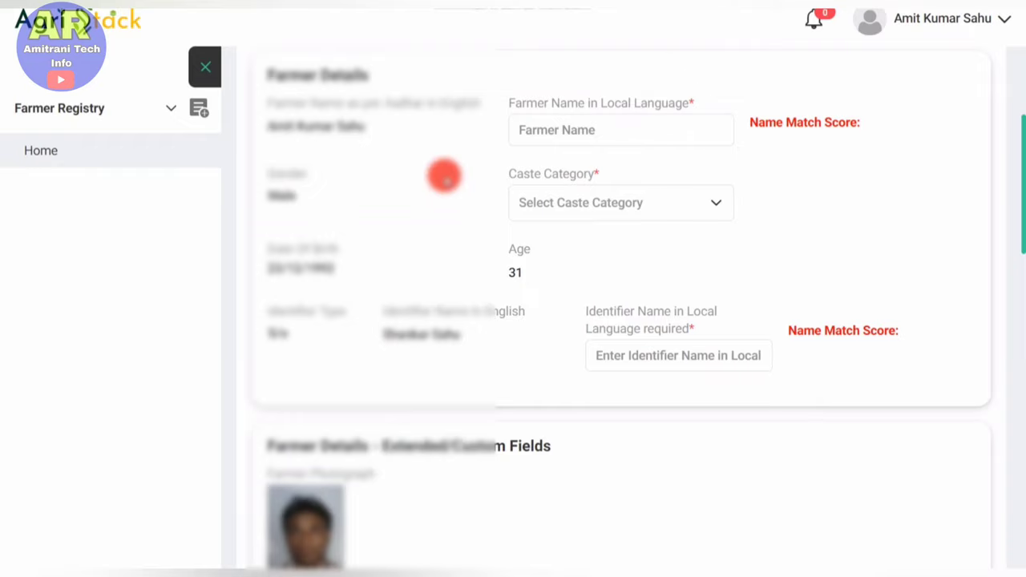
{"action": "left_click", "coordinate": [634, 201]}
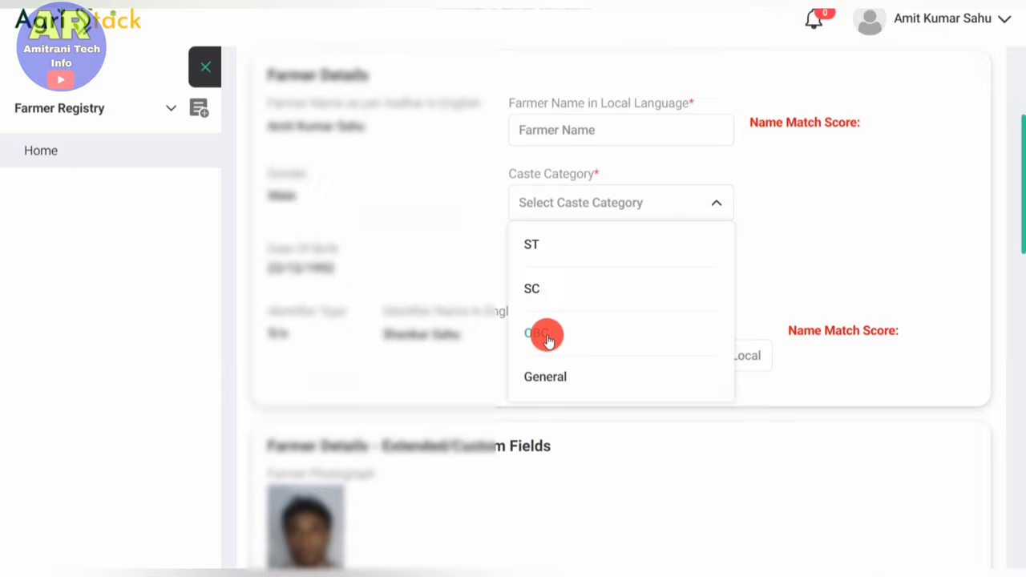
{"action": "left_click", "coordinate": [547, 340]}
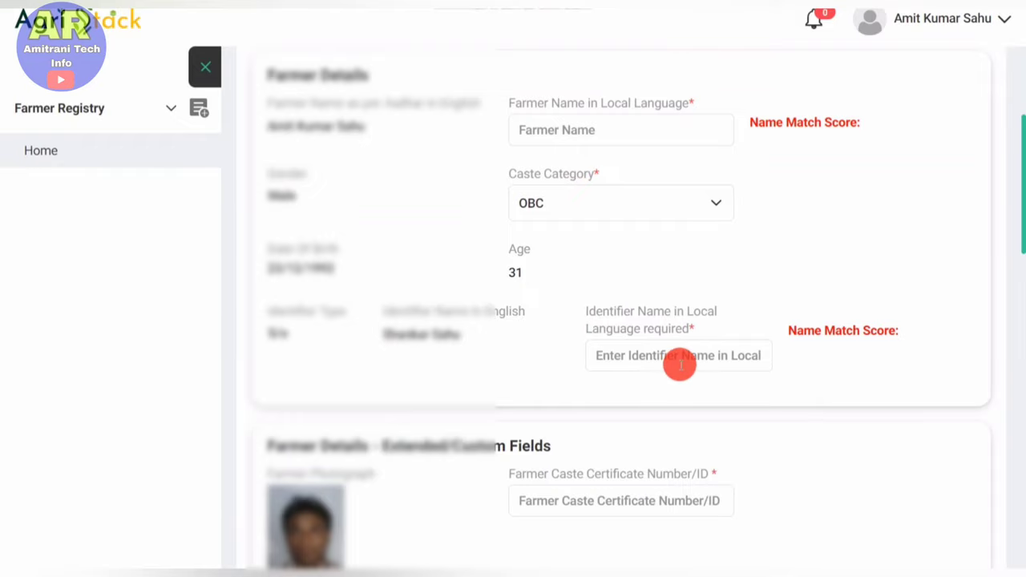
{"action": "scroll", "coordinate": [680, 363], "scroll_direction": "down", "scroll_amount": 5}
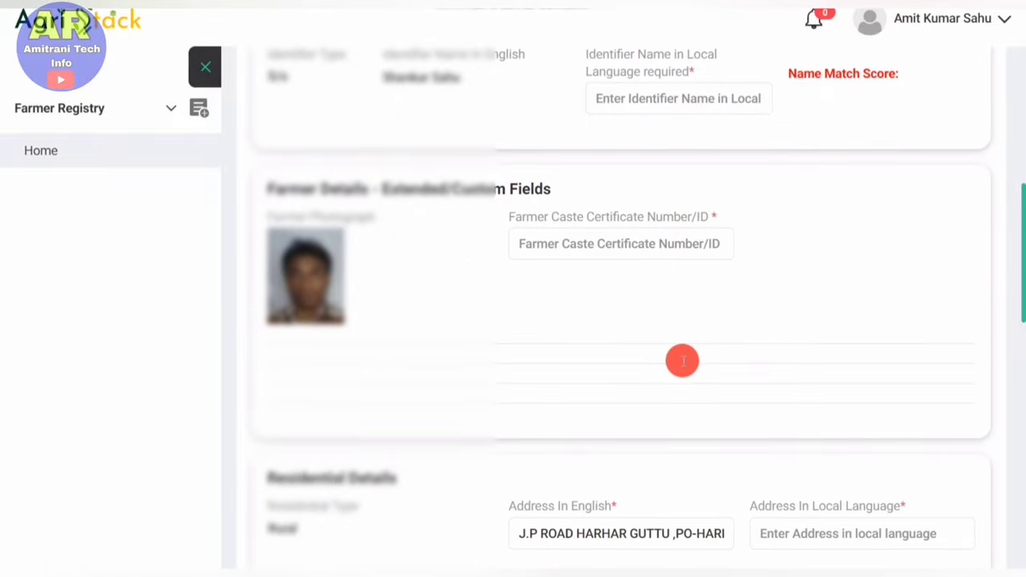
{"action": "scroll", "coordinate": [680, 363], "scroll_direction": "down", "scroll_amount": 1}
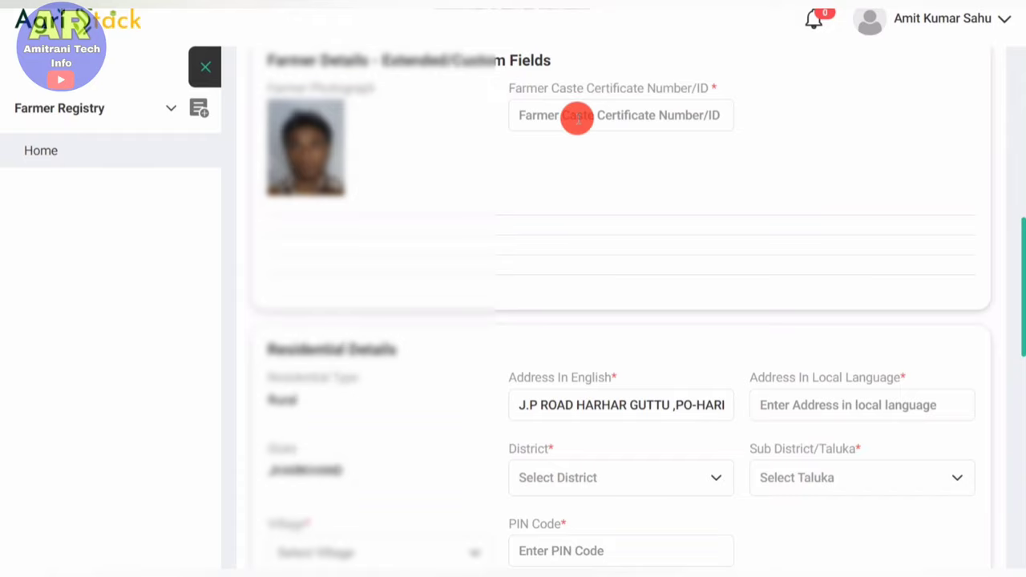
{"action": "scroll", "coordinate": [566, 240], "scroll_direction": "down", "scroll_amount": 3}
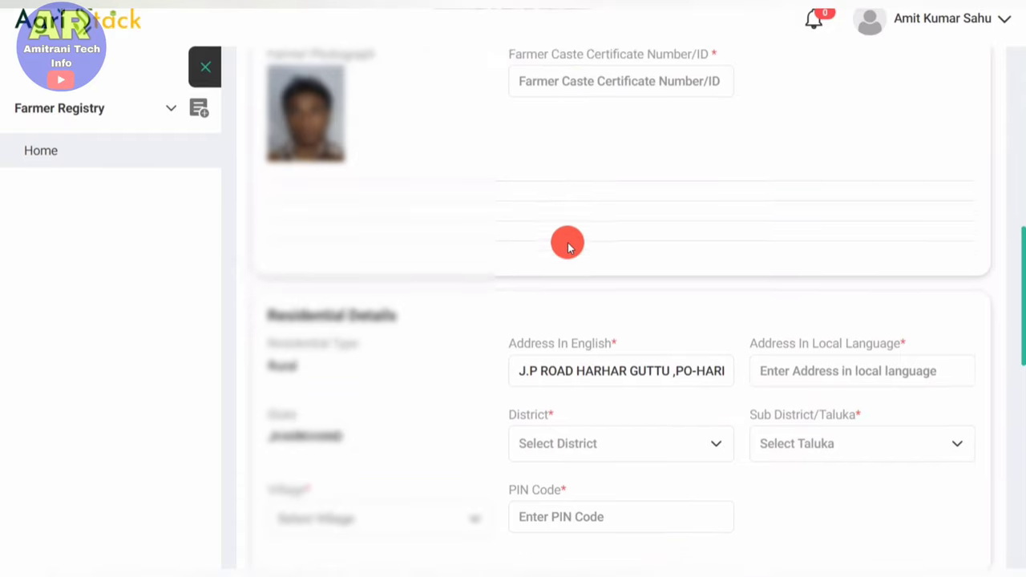
{"action": "scroll", "coordinate": [568, 244], "scroll_direction": "down", "scroll_amount": 1}
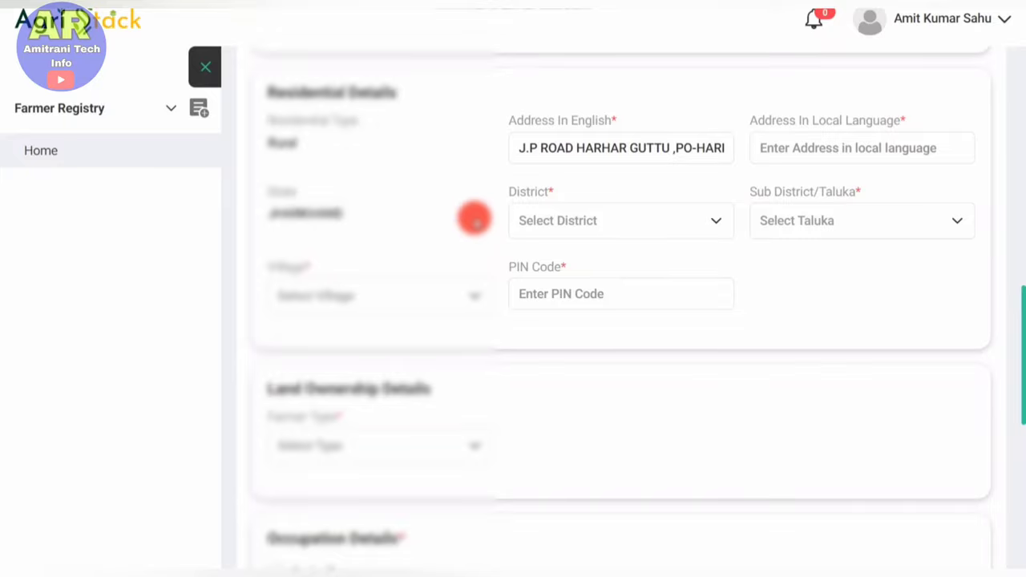
{"action": "scroll", "coordinate": [474, 218], "scroll_direction": "down", "scroll_amount": 5}
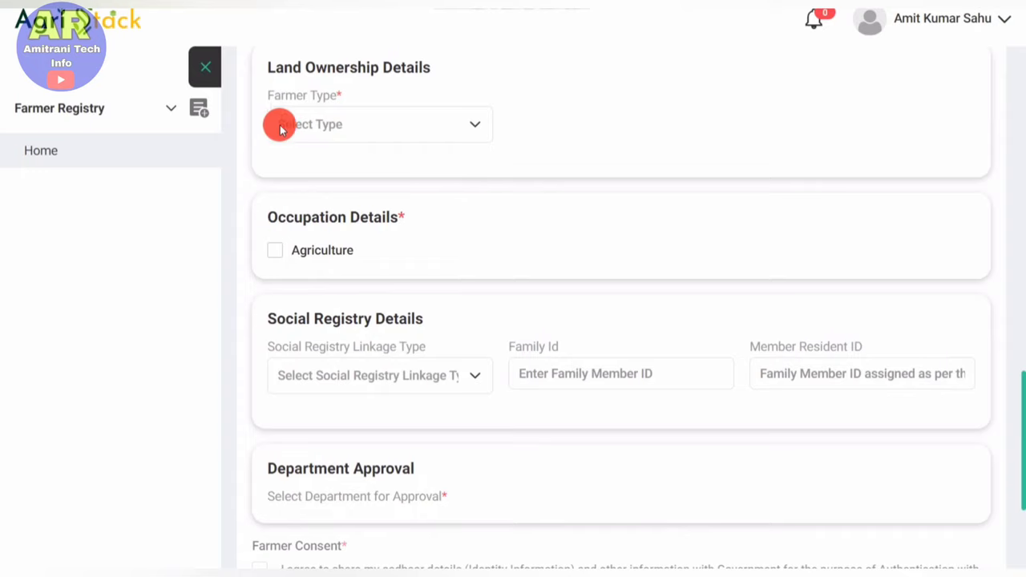
- Set Farmer Type to Owner, tick Agriculture as occupation, and fetch owned land details
{"action": "left_click", "coordinate": [410, 123]}
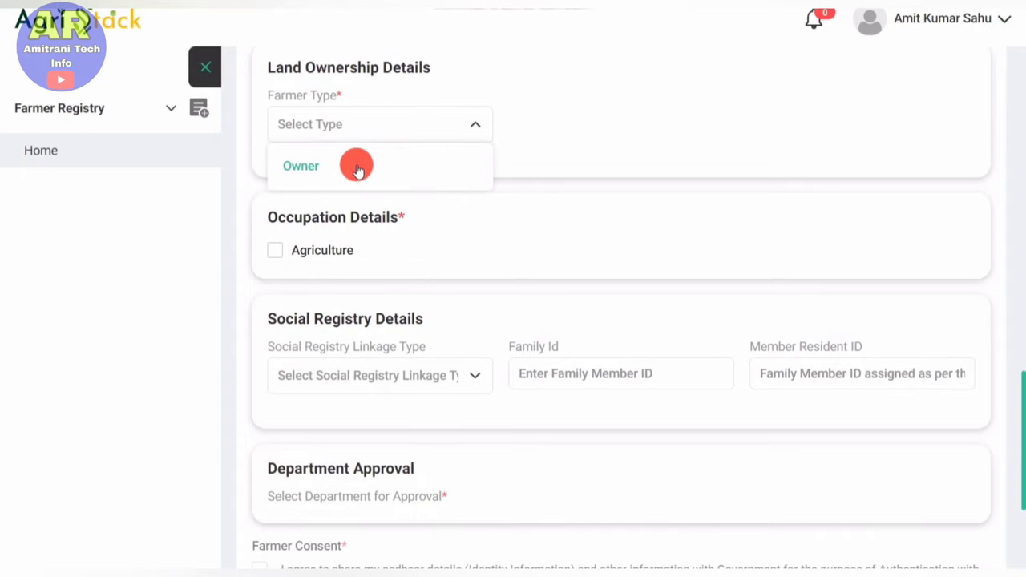
{"action": "left_click", "coordinate": [332, 166]}
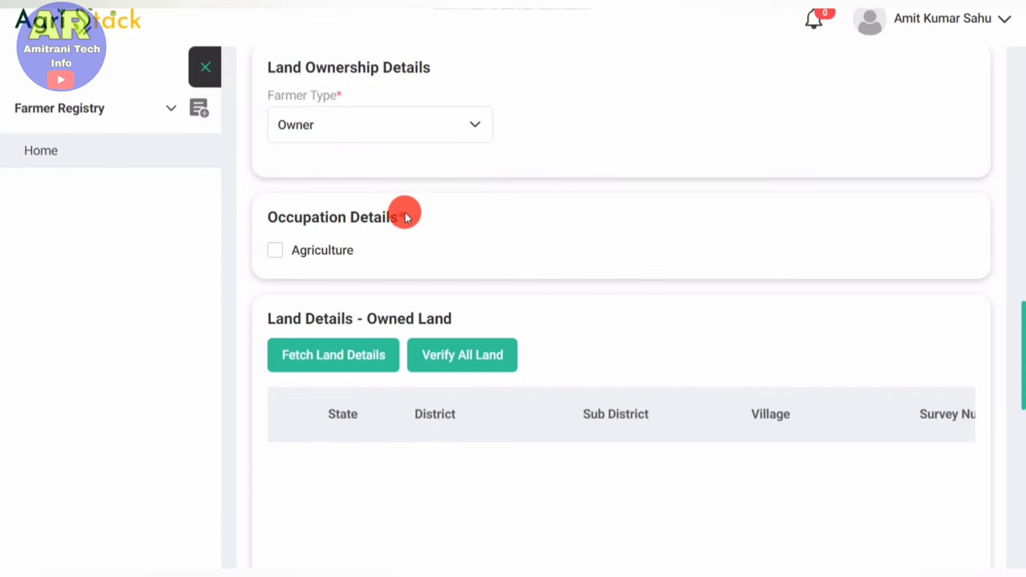
{"action": "left_click", "coordinate": [274, 251]}
{"action": "left_click", "coordinate": [338, 371]}
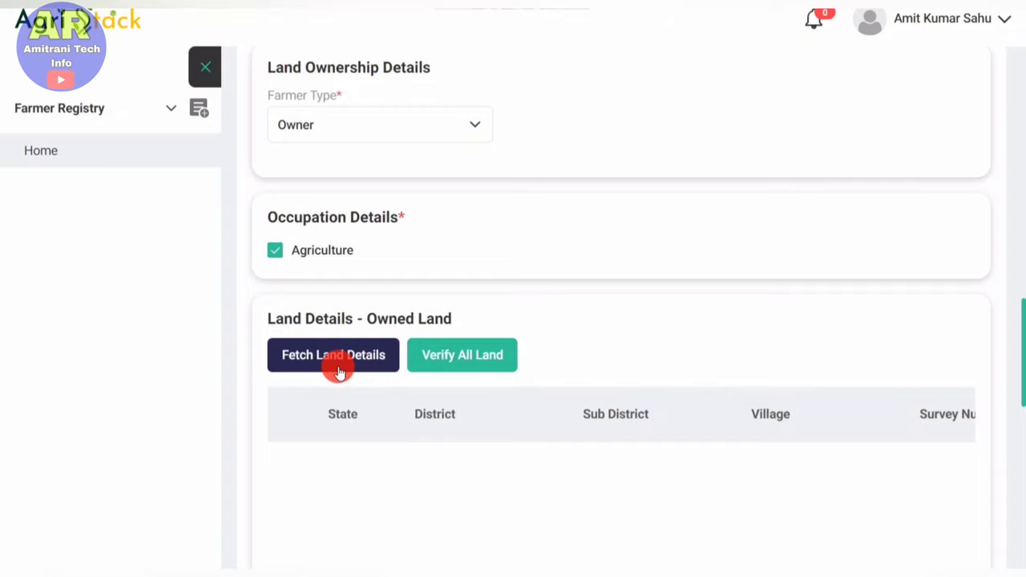
{"action": "scroll", "coordinate": [338, 373], "scroll_direction": "down", "scroll_amount": 5}
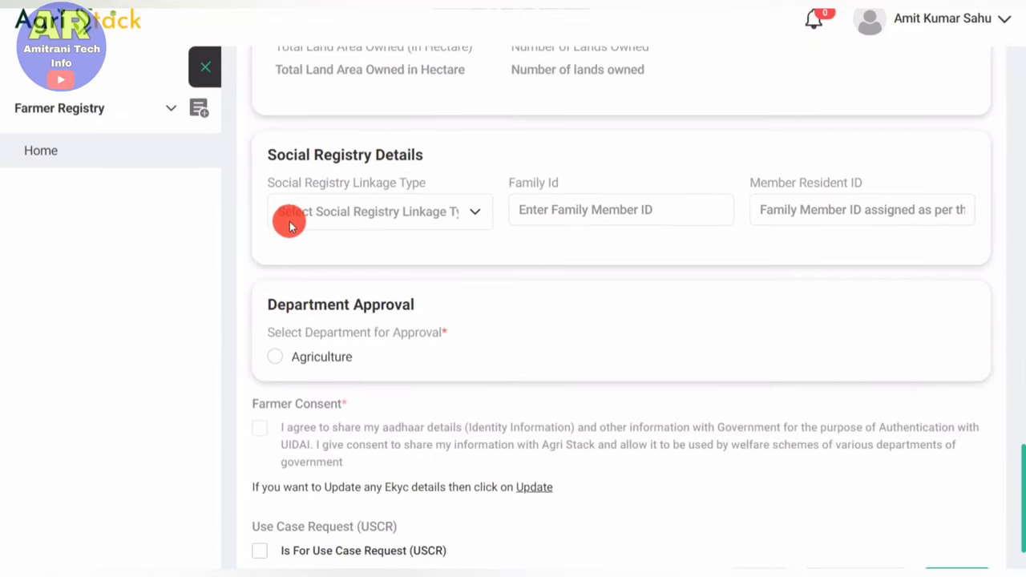
- Set Social Registry Linkage Type to Family DB and pick Agriculture under Department Approval
{"action": "left_click", "coordinate": [341, 216]}
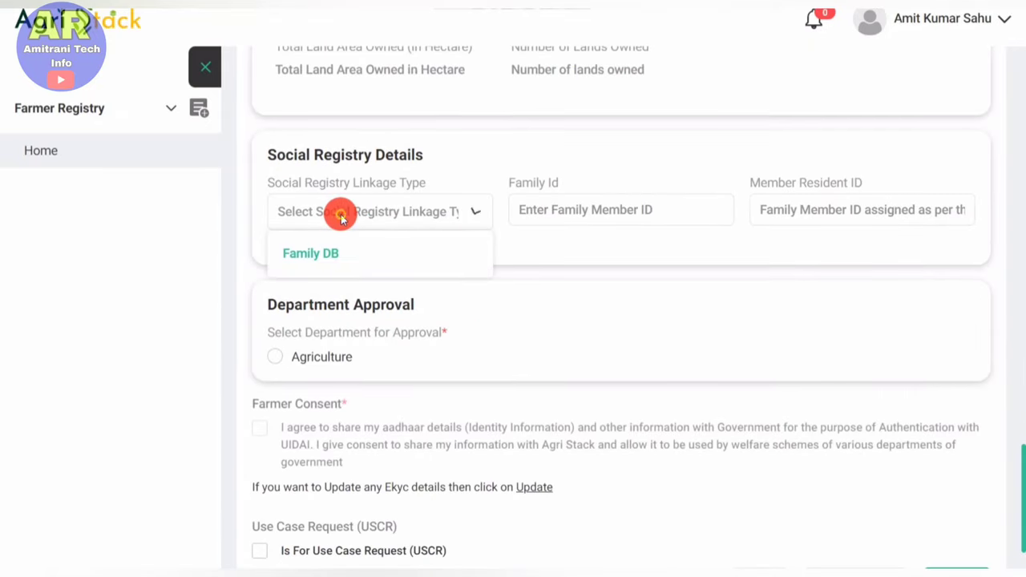
{"action": "left_click", "coordinate": [339, 253]}
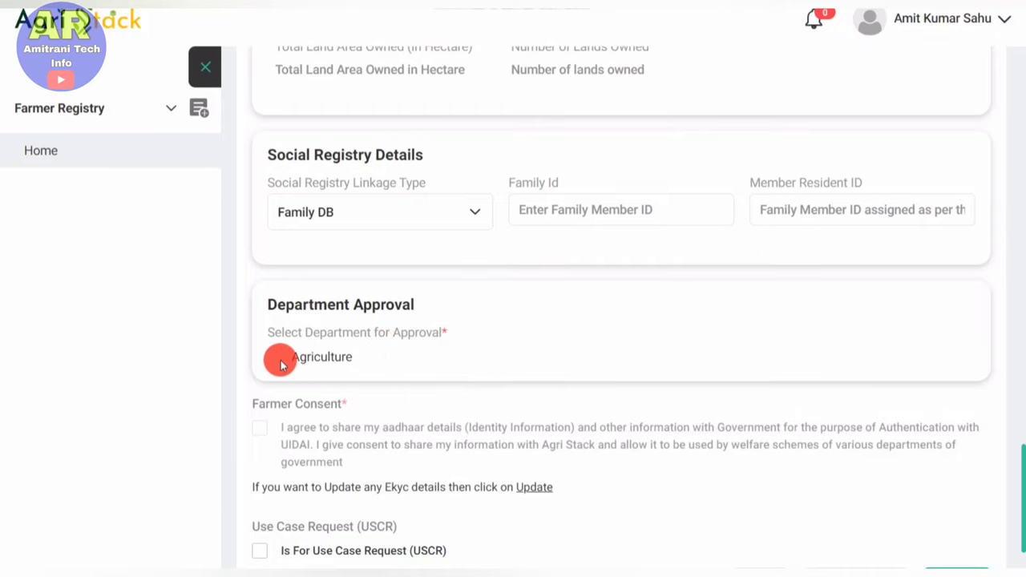
{"action": "scroll", "coordinate": [280, 360], "scroll_direction": "down", "scroll_amount": 1}
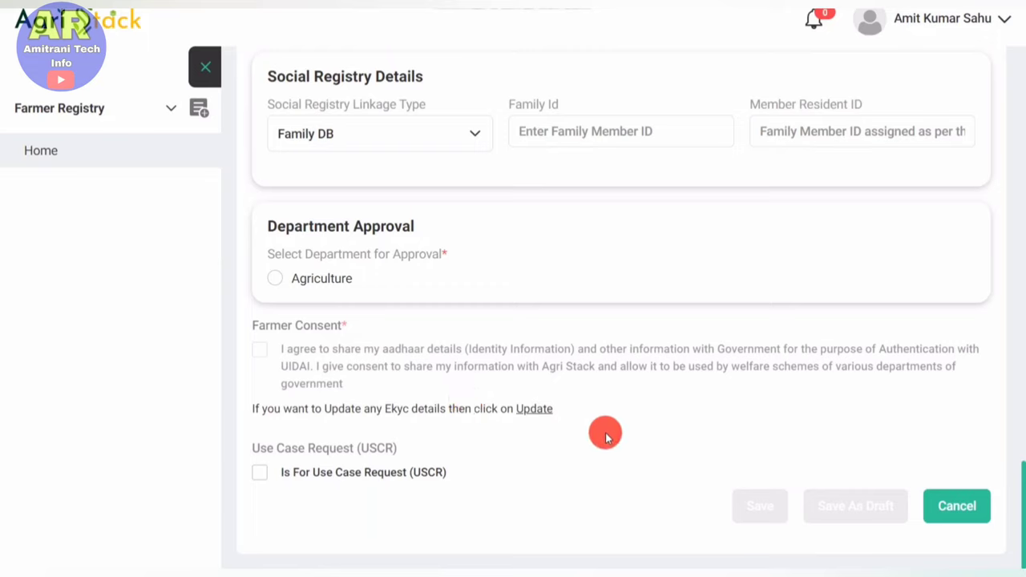
{"action": "left_click", "coordinate": [273, 278]}
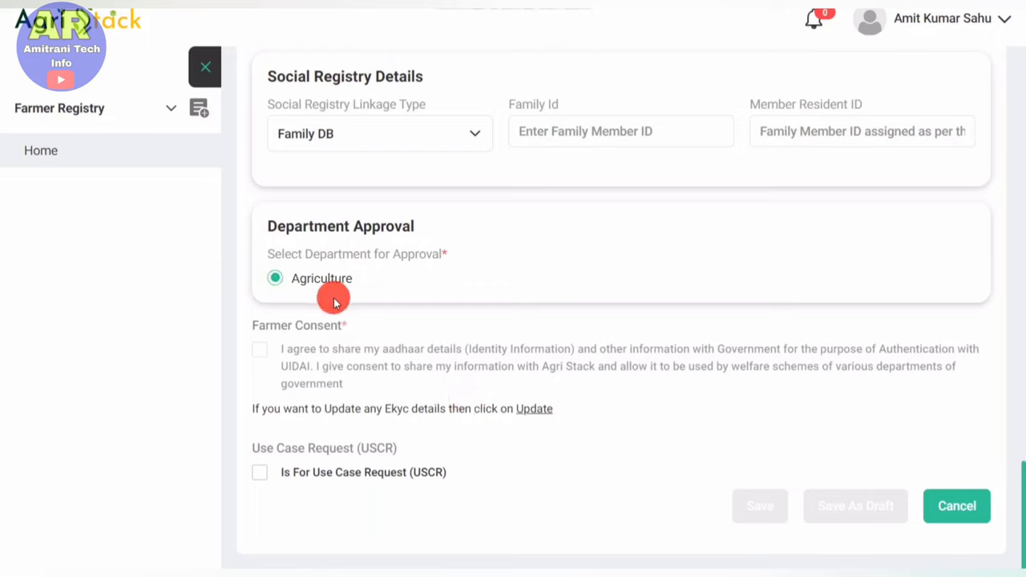